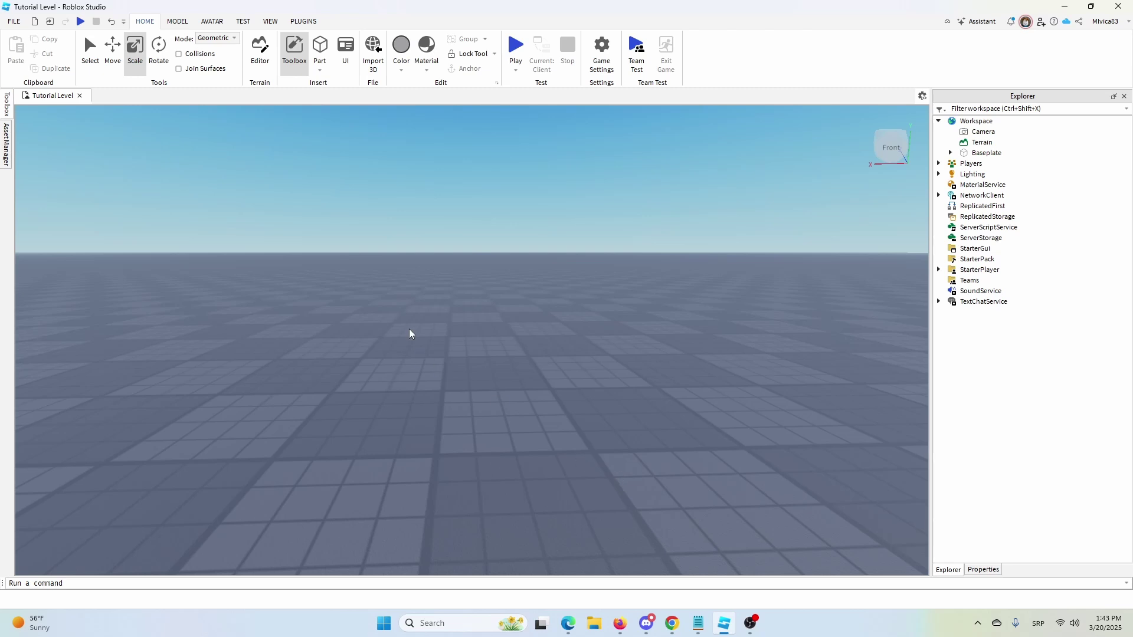
Insert a block part and stretch it taller and wider into a flat panel.
click(322, 70)
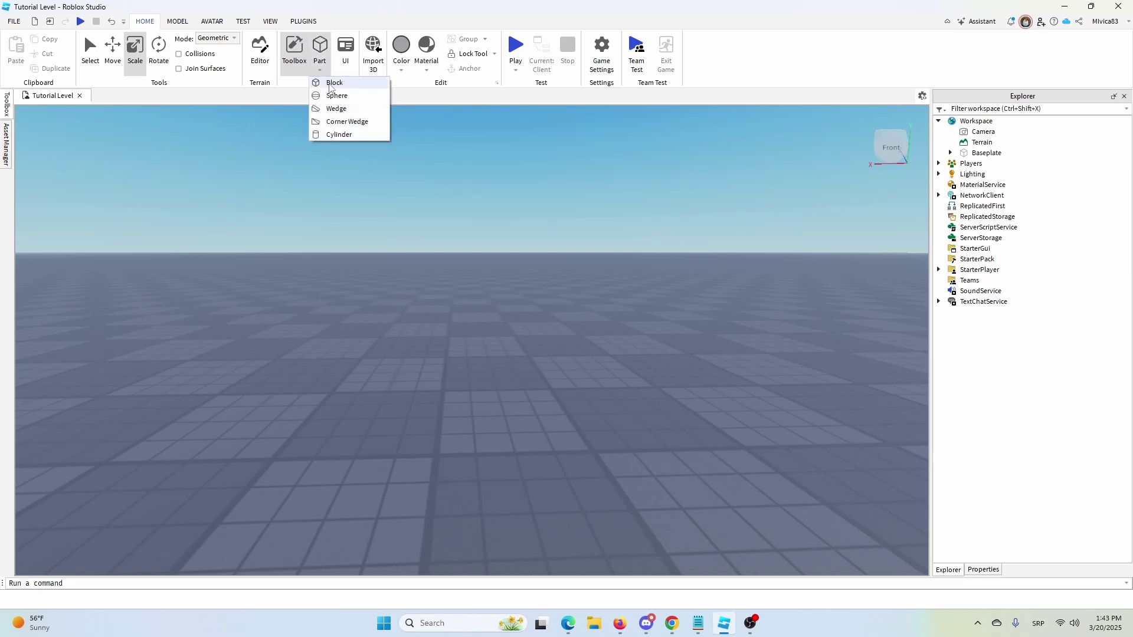
click(331, 83)
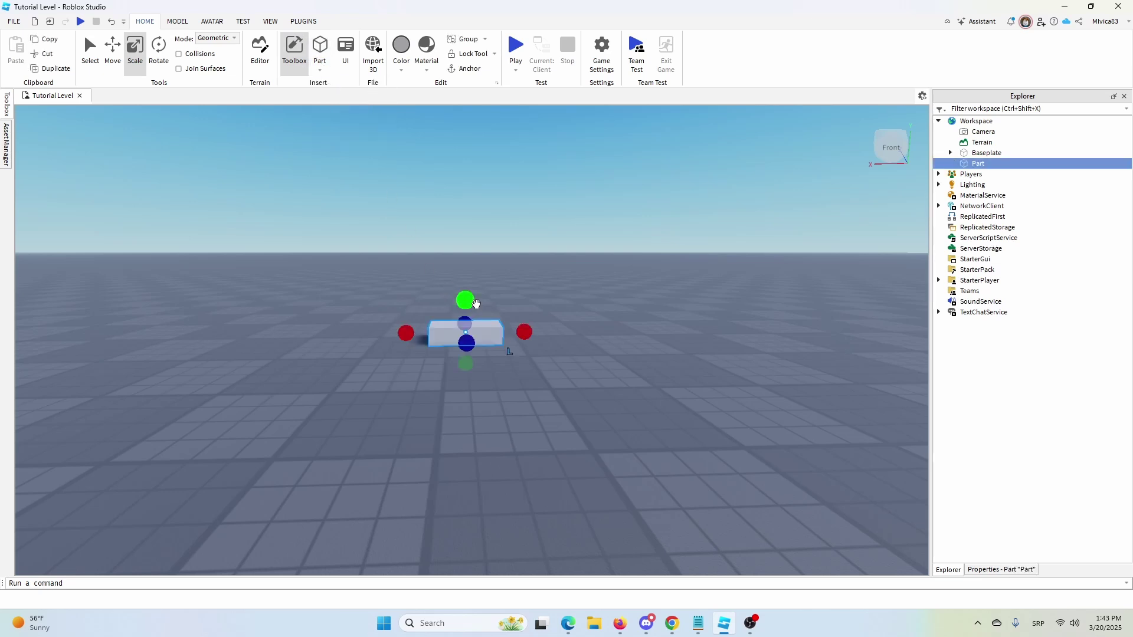
drag(476, 303, 465, 243)
drag(523, 303, 611, 300)
Raise the panel to float above the baseplate and select it in Explorer.
click(112, 50)
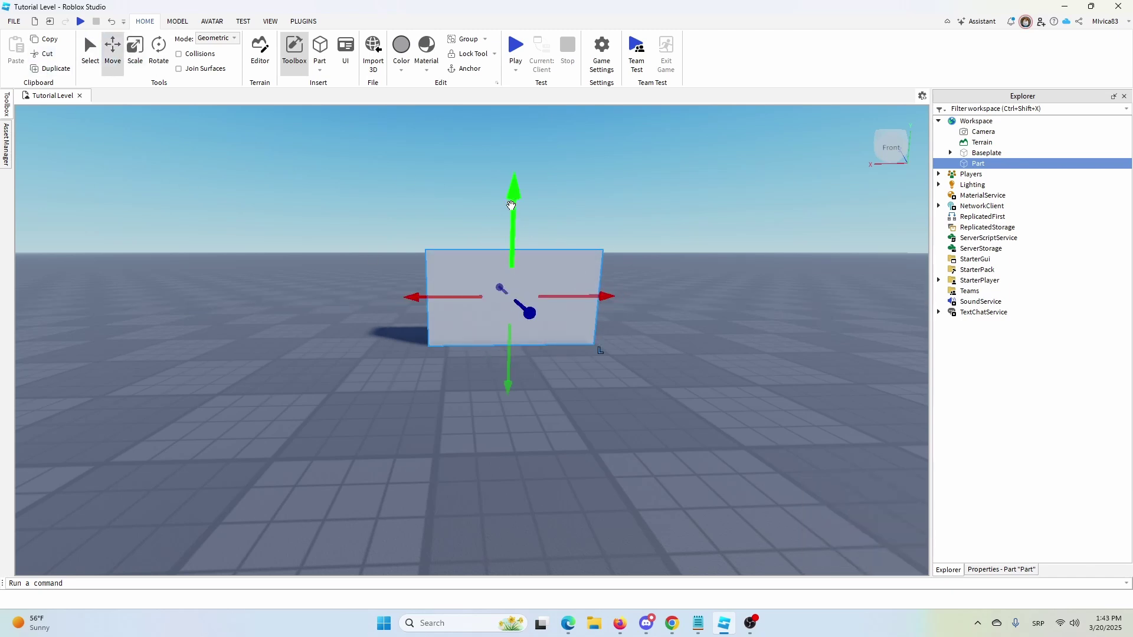
drag(511, 205, 511, 166)
click(630, 341)
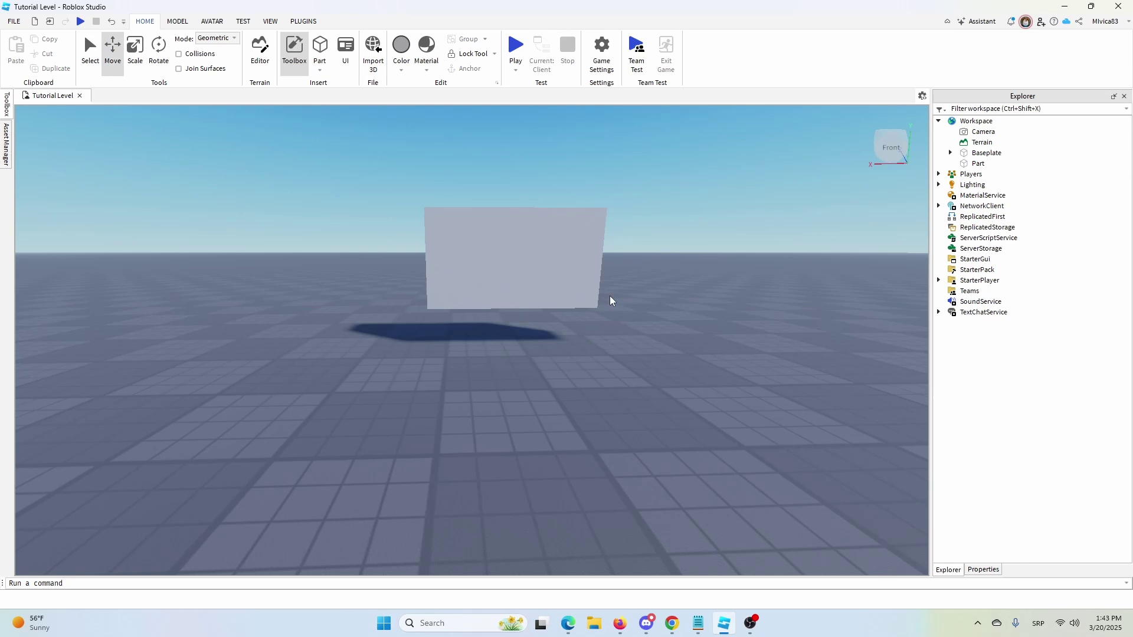
click(979, 165)
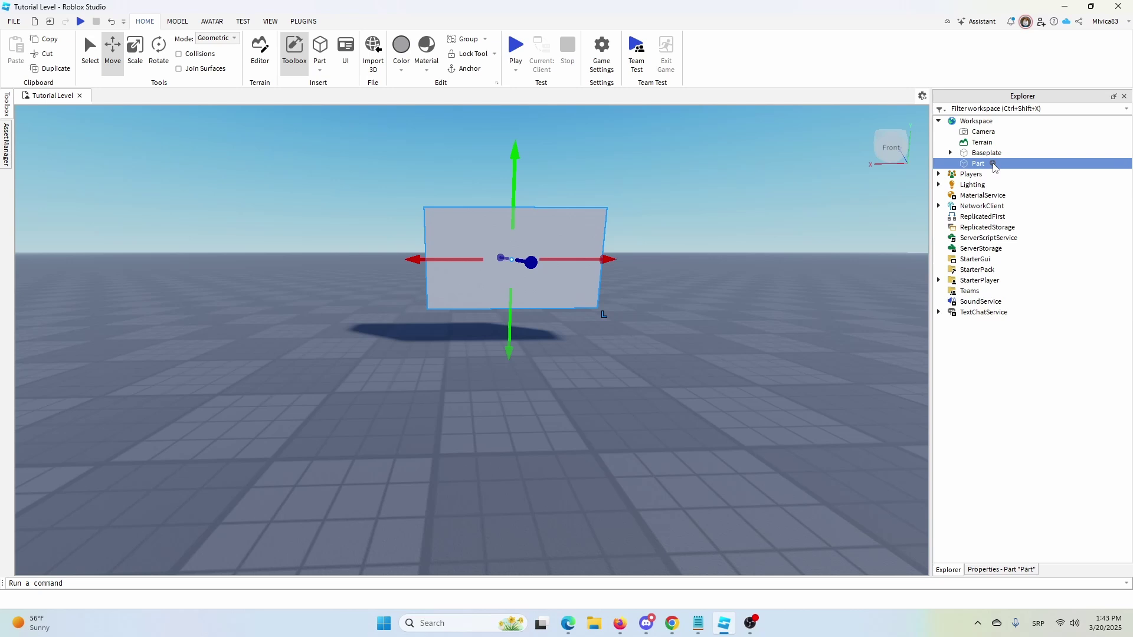
Insert a SurfaceGui under the panel Part, found by searching 'sur'.
click(994, 164)
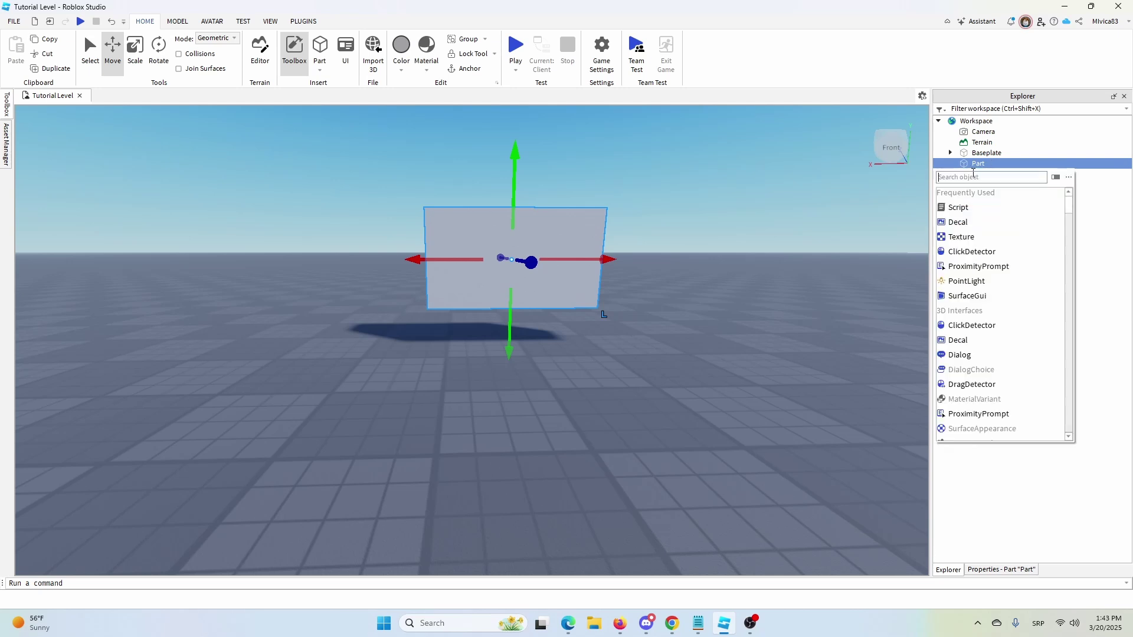
text(sur)
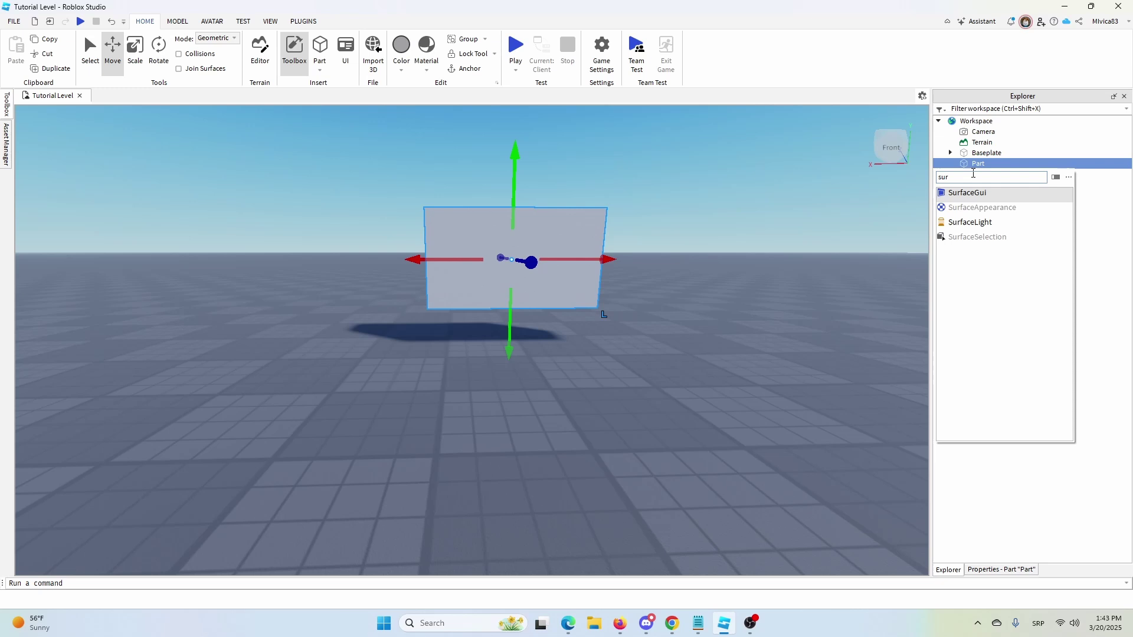
click(957, 196)
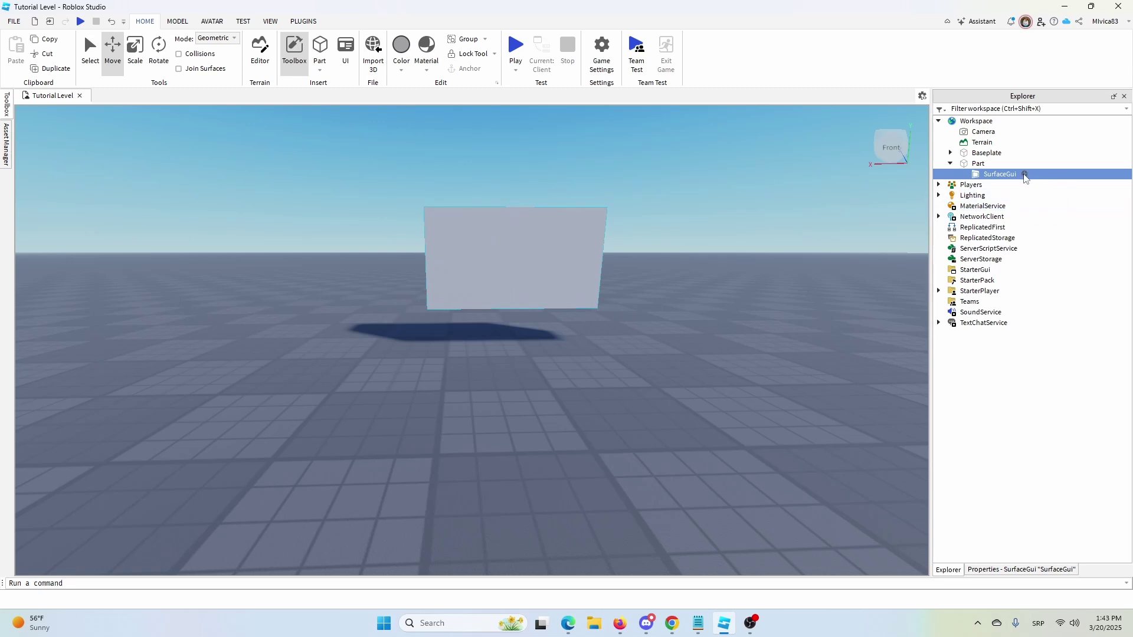
click(1025, 175)
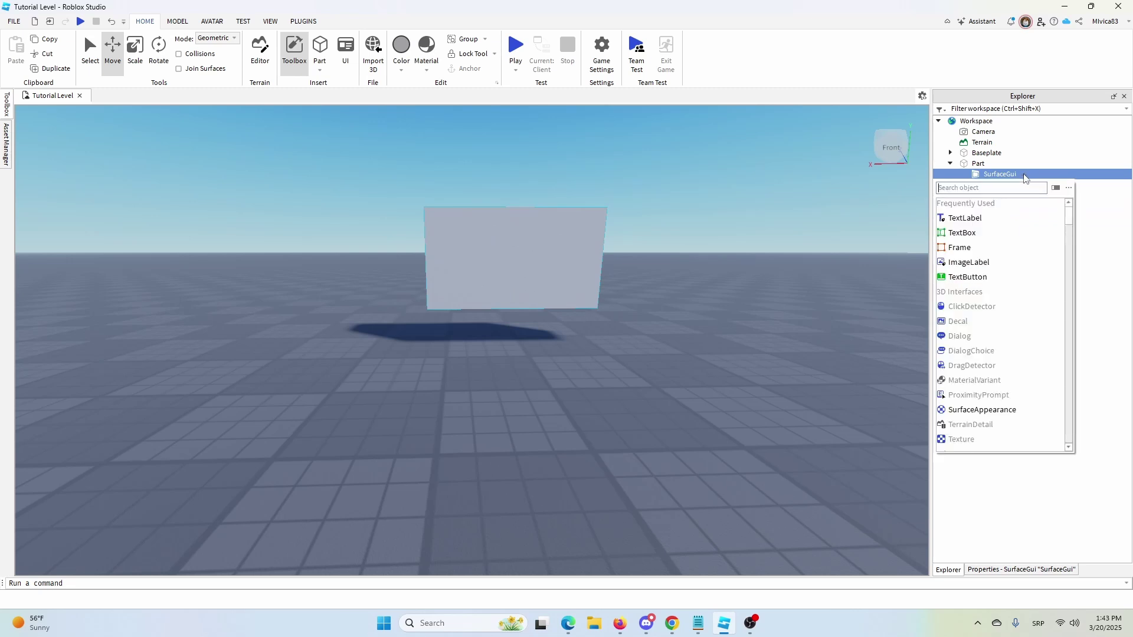
Add a TextLabel inside the SurfaceGui and focus the camera on the labelled panel.
click(965, 219)
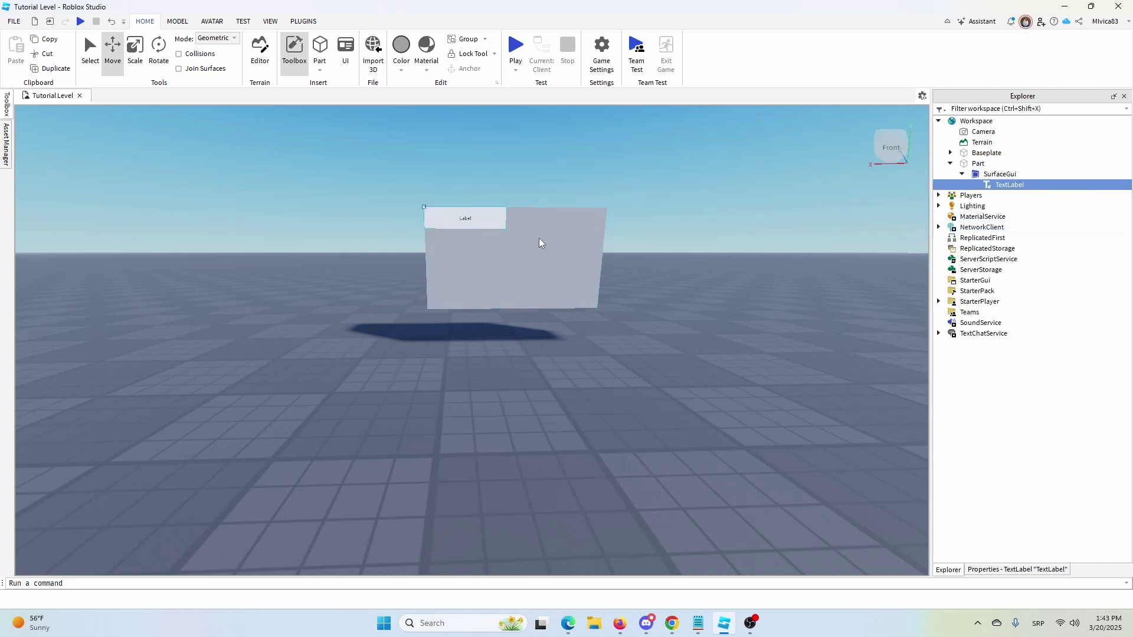
key(f)
scroll(502, 230, down, 5)
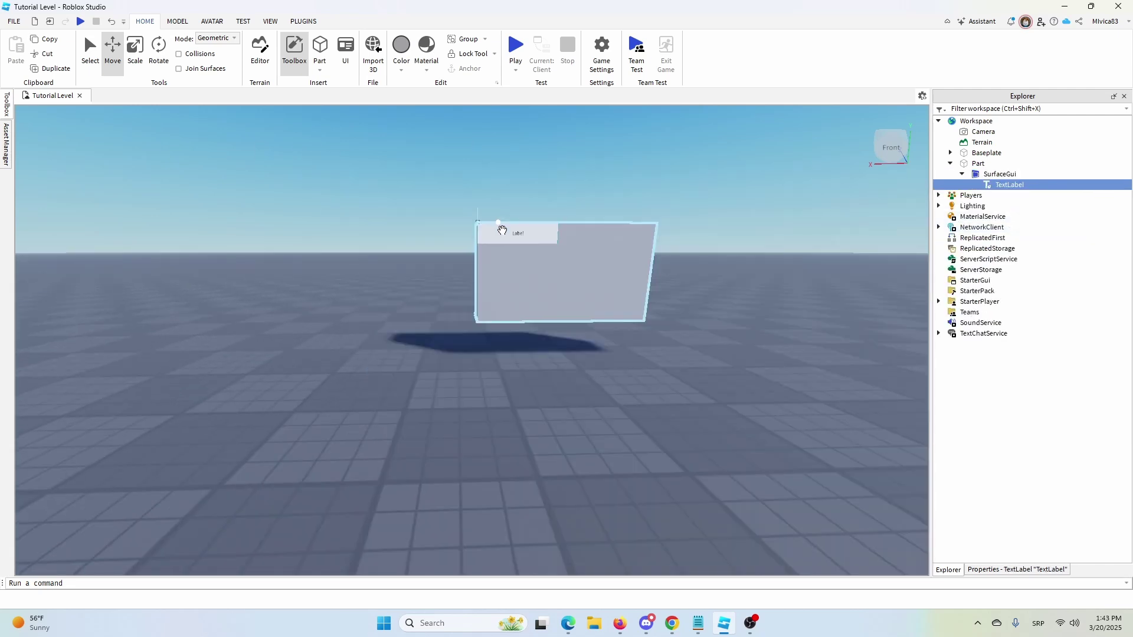
scroll(535, 234, up, 5)
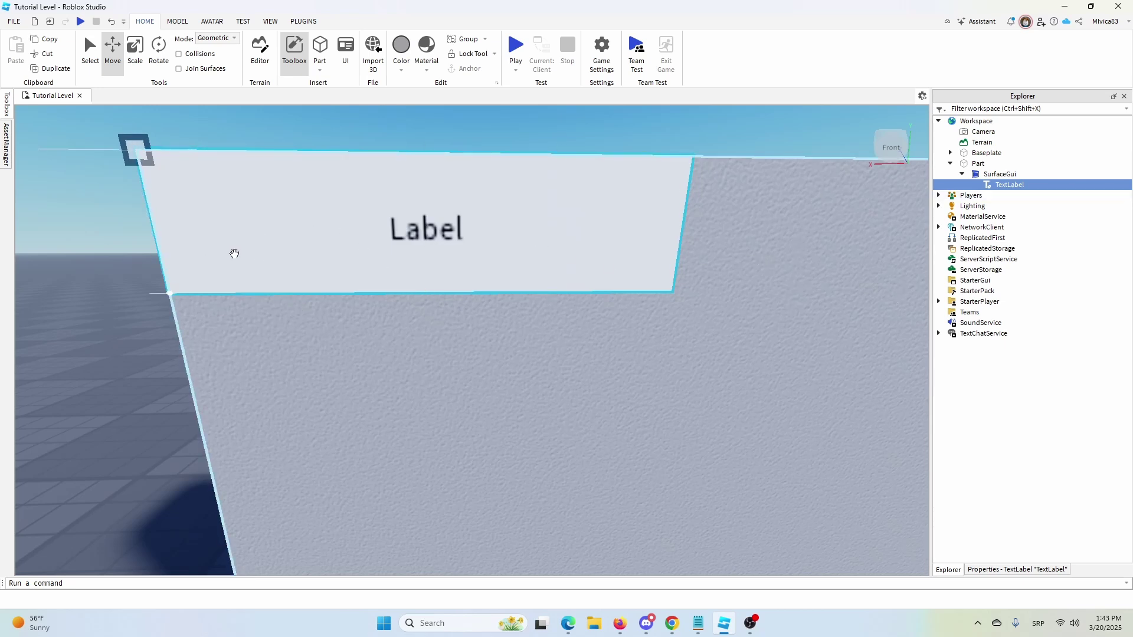
scroll(581, 240, down, 5)
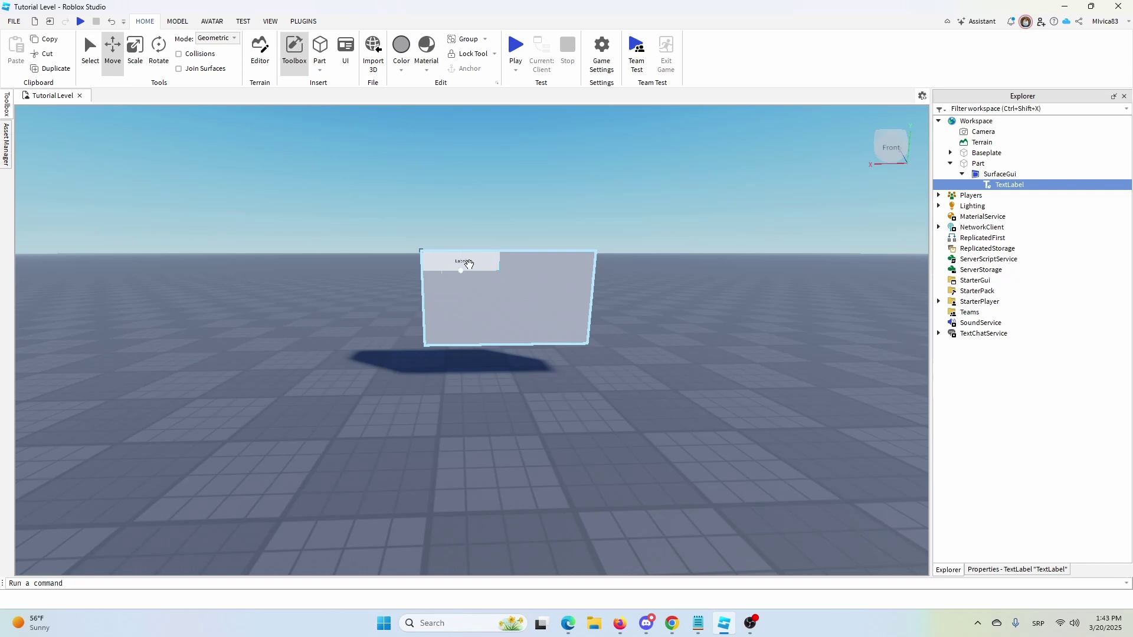
scroll(605, 272, up, 3)
scroll(711, 270, down, 3)
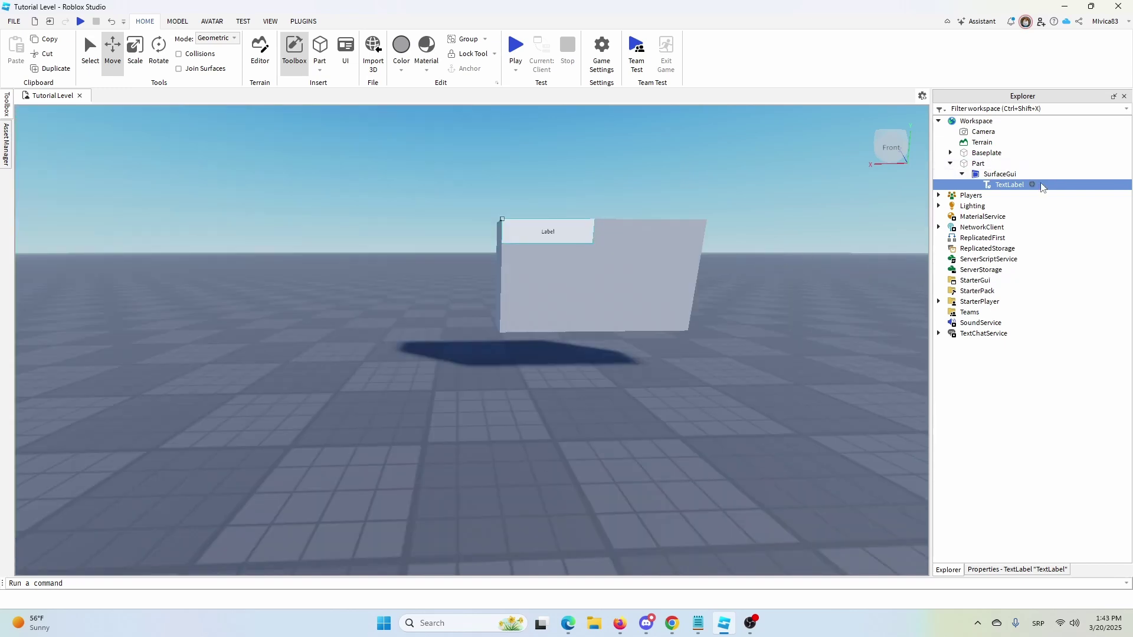
mouse_move(1012, 188)
Set the TextLabel's Size to {1, 0},{1, 0} and bring the camera closer to the sign.
click(1015, 569)
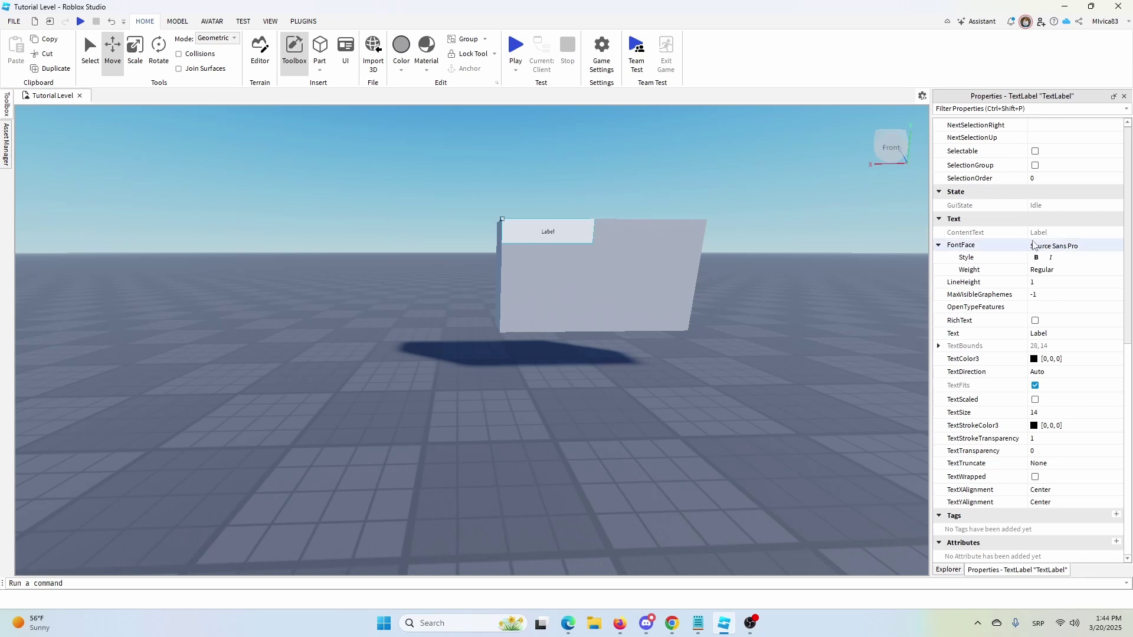
scroll(1096, 267, up, 6)
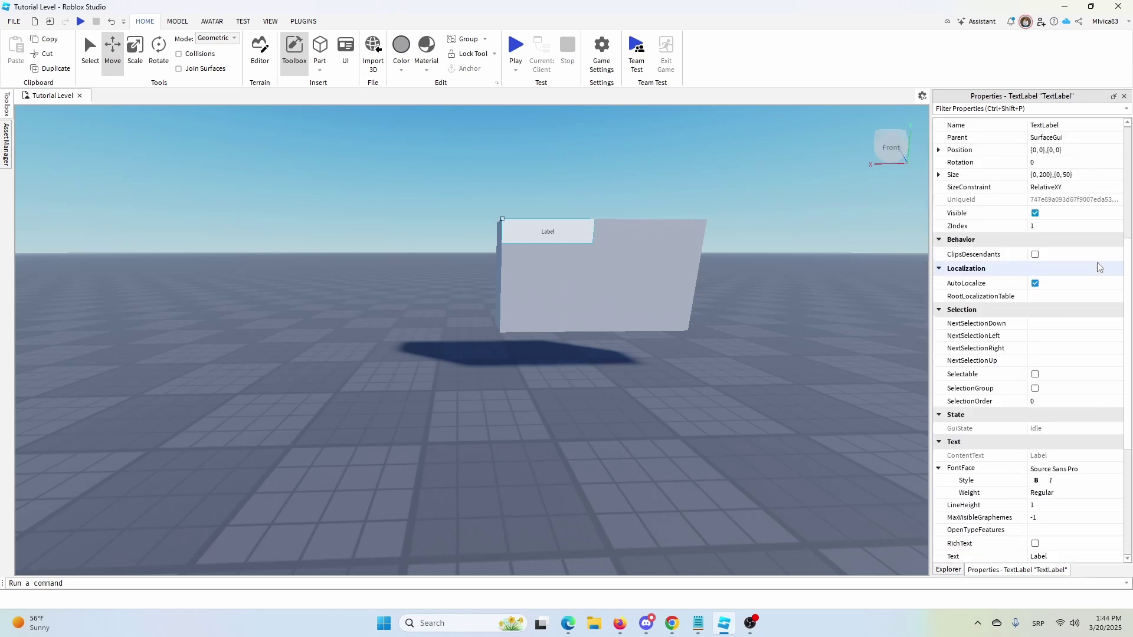
scroll(1097, 262, up, 6)
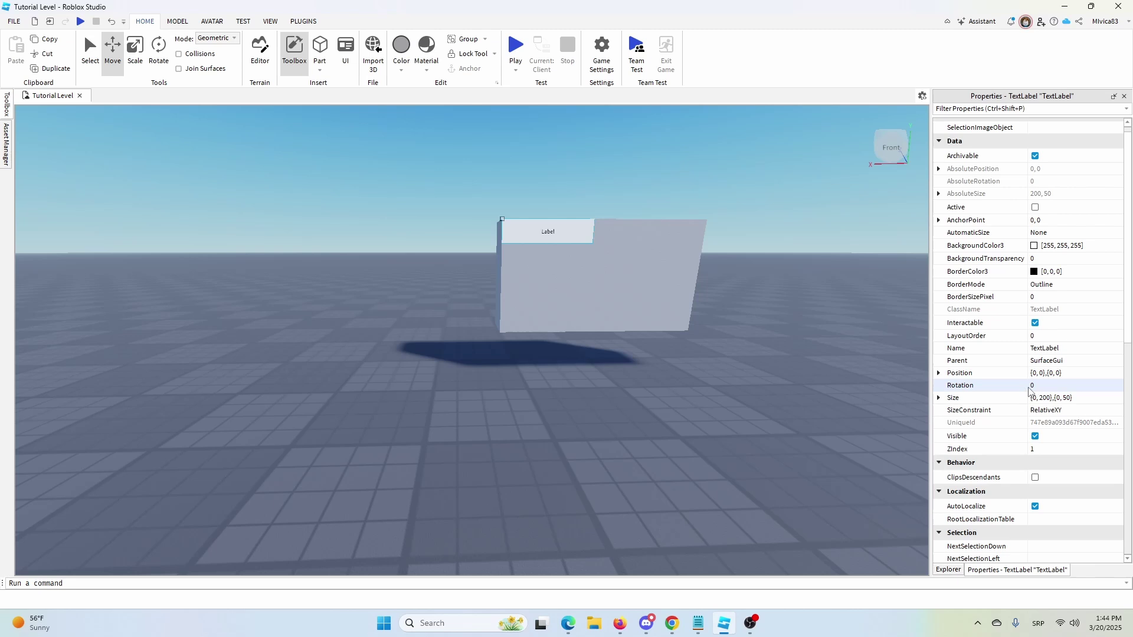
click(1062, 399)
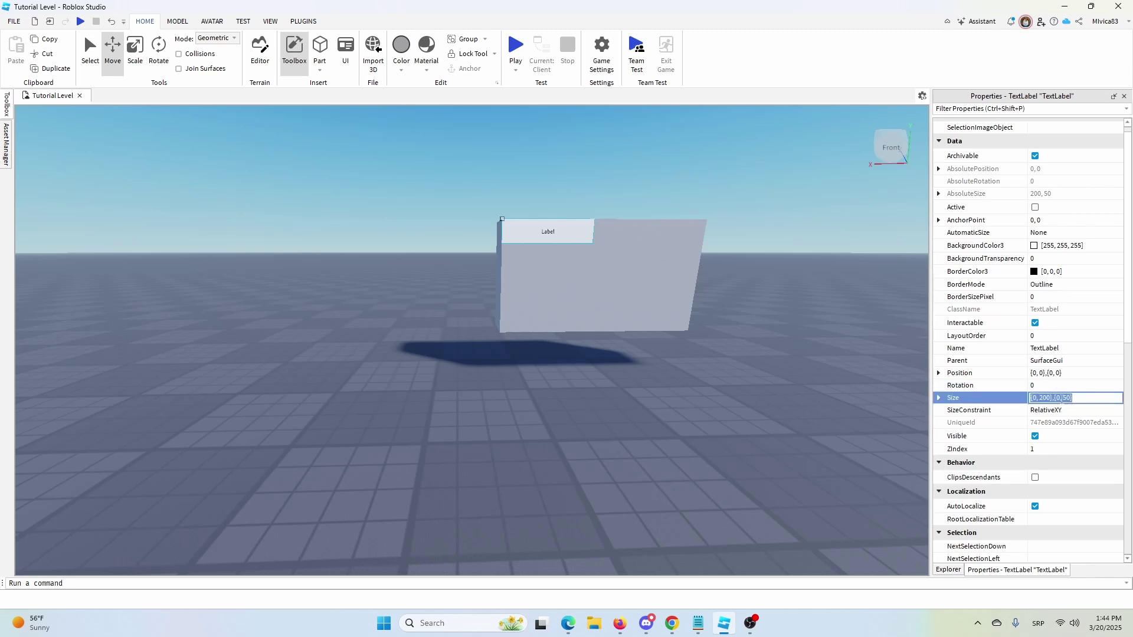
text(0,1,0)
key(Return)
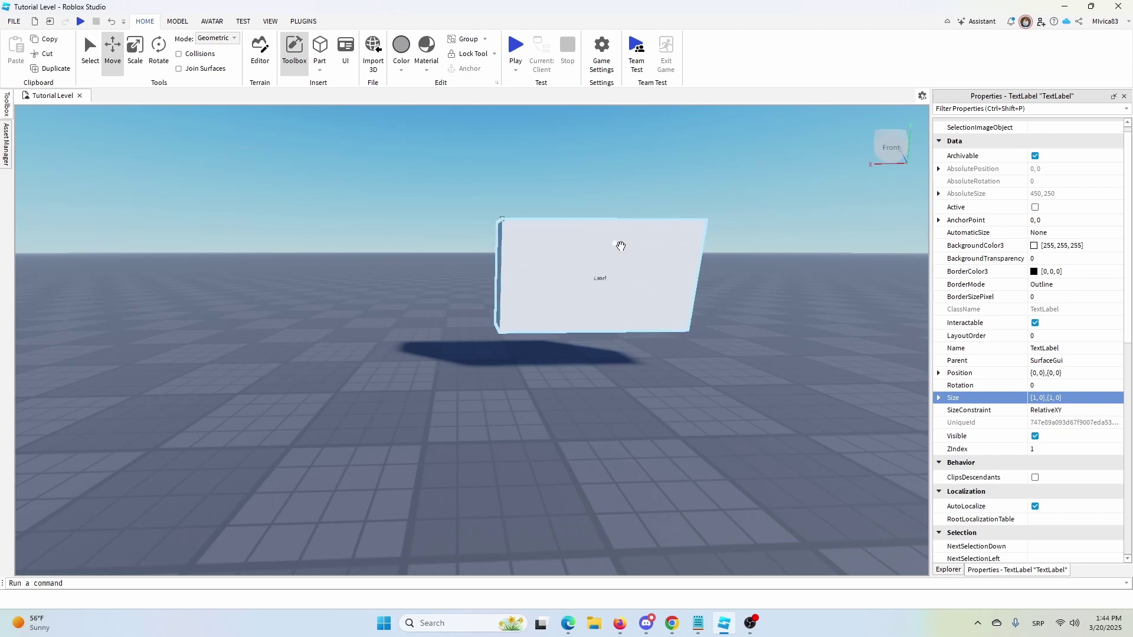
middle_drag(599, 278, 621, 247)
right_drag(620, 246, 621, 247)
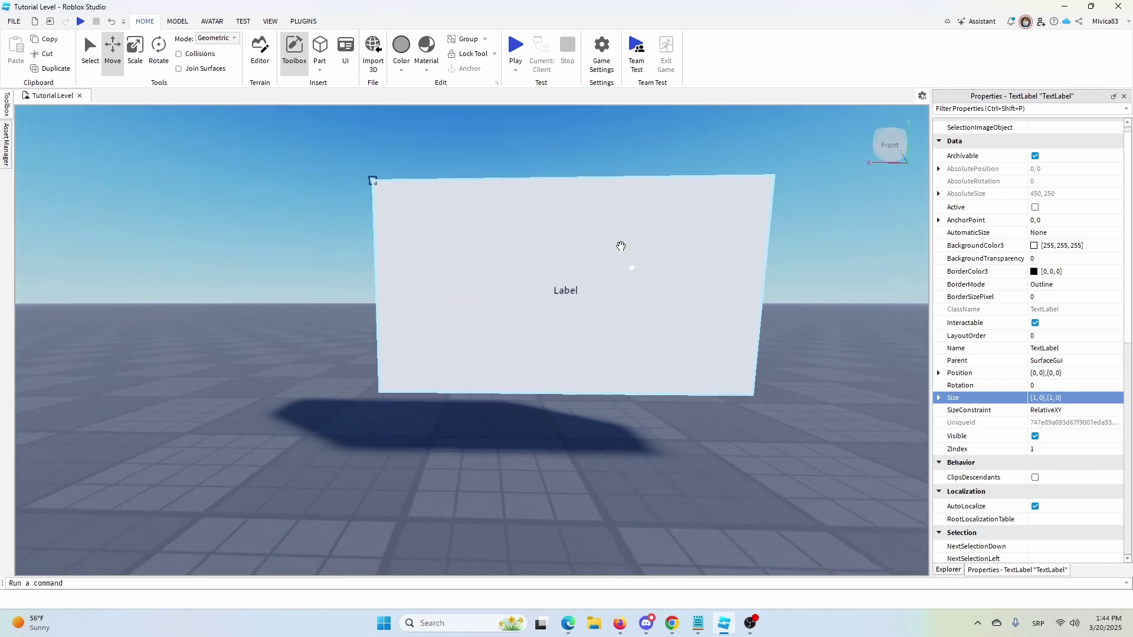
Widen the sign part toward the left with the Scale tool.
click(135, 50)
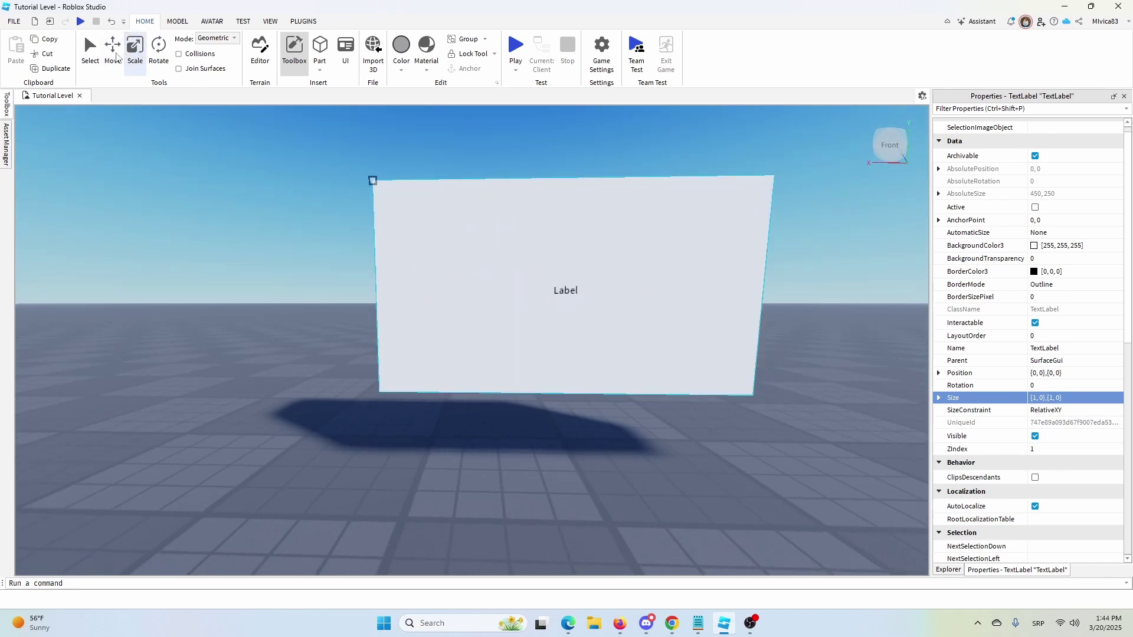
click(158, 50)
click(420, 278)
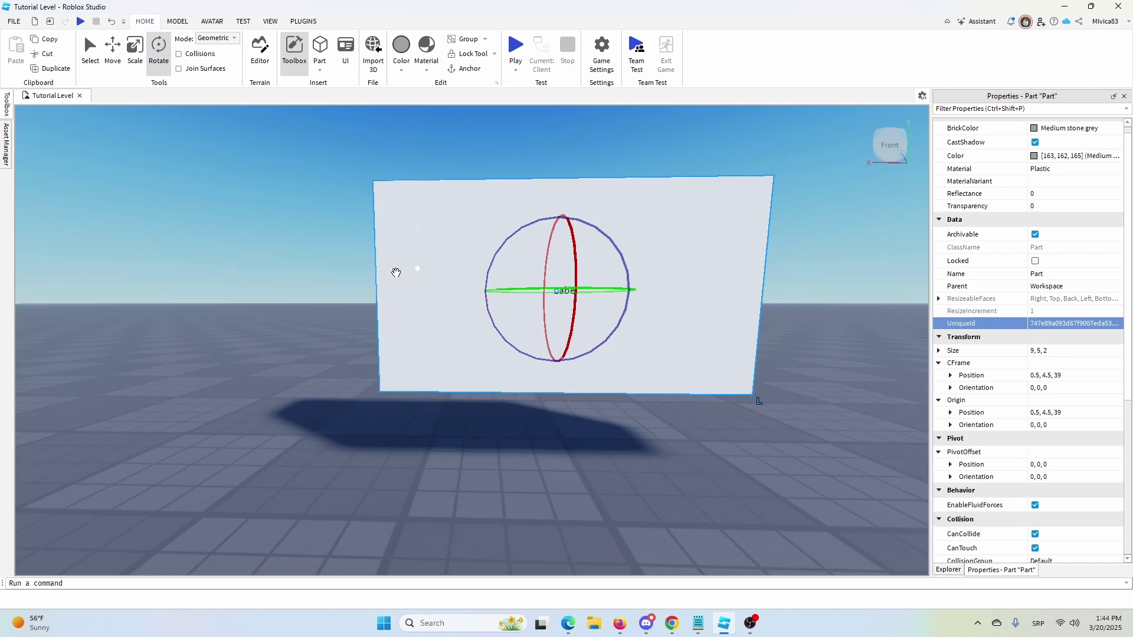
click(948, 570)
click(112, 48)
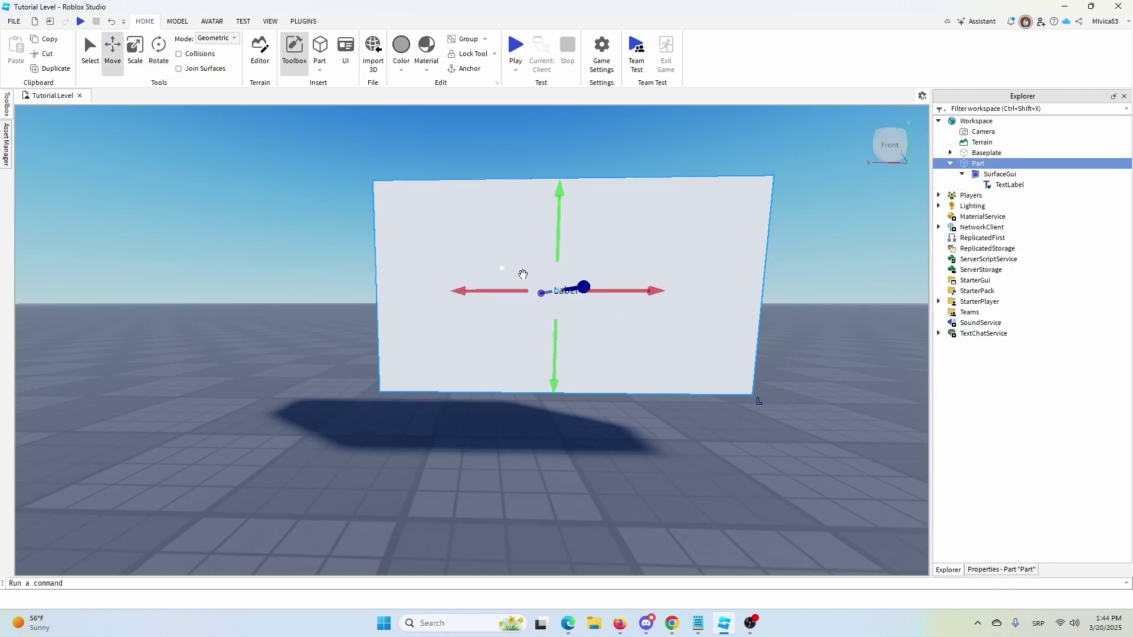
mouse_move(461, 292)
mouse_down()
mouse_move(390, 291)
mouse_move(461, 292)
mouse_up()
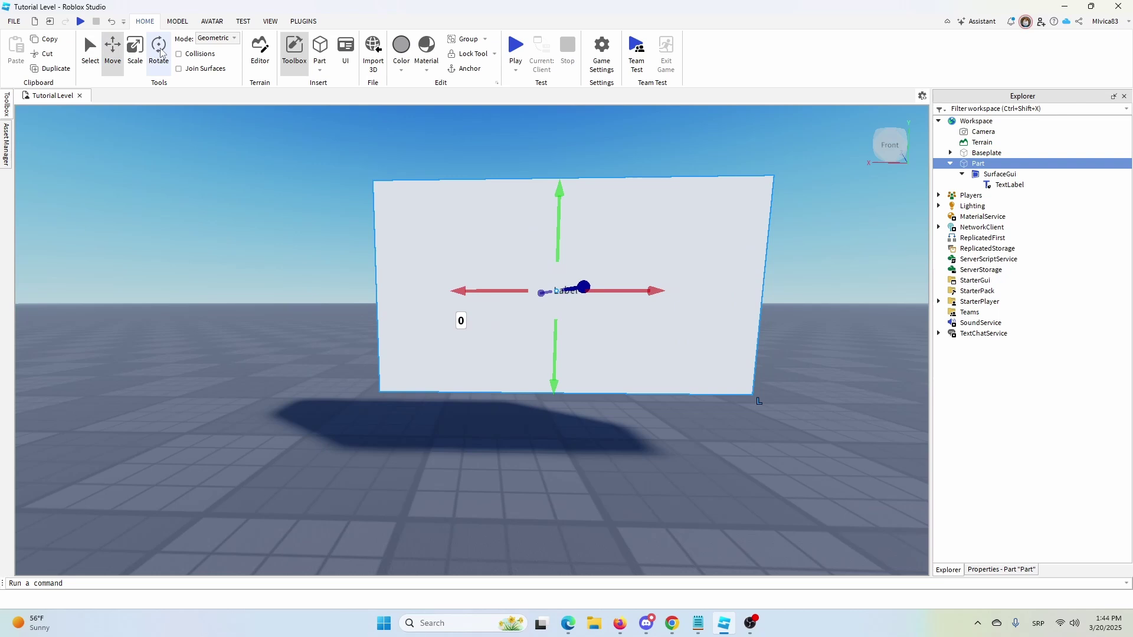
click(136, 49)
drag(364, 292, 252, 290)
Return to the Select tool and select the TextLabel in Explorer.
mouse_move(501, 168)
mouse_down()
mouse_move(505, 131)
mouse_move(501, 170)
mouse_up()
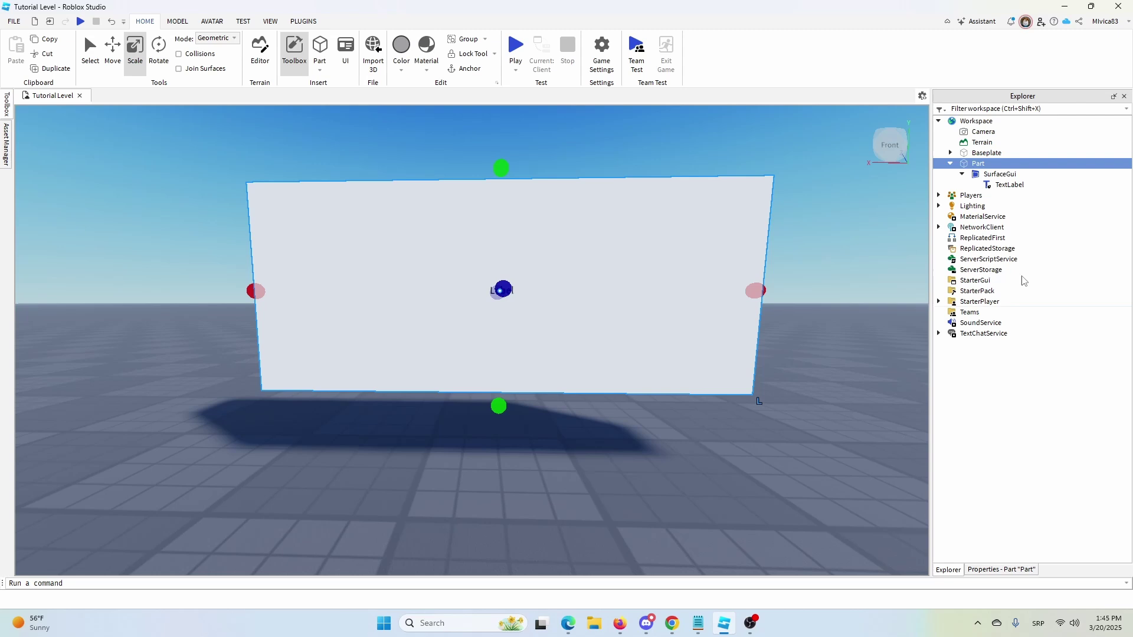
click(90, 52)
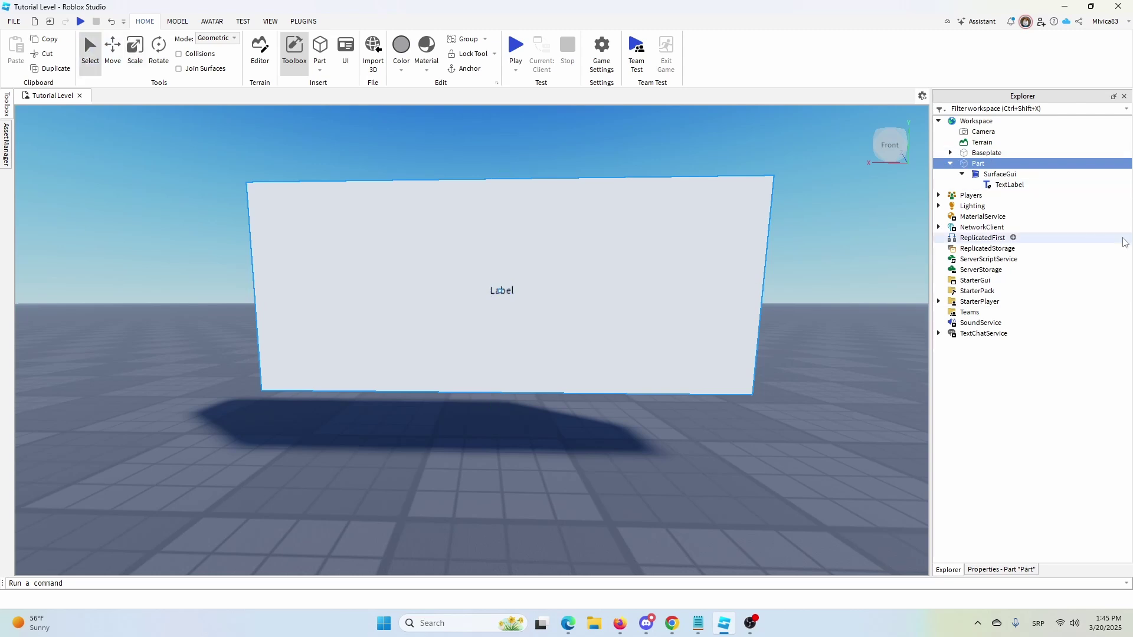
click(1010, 185)
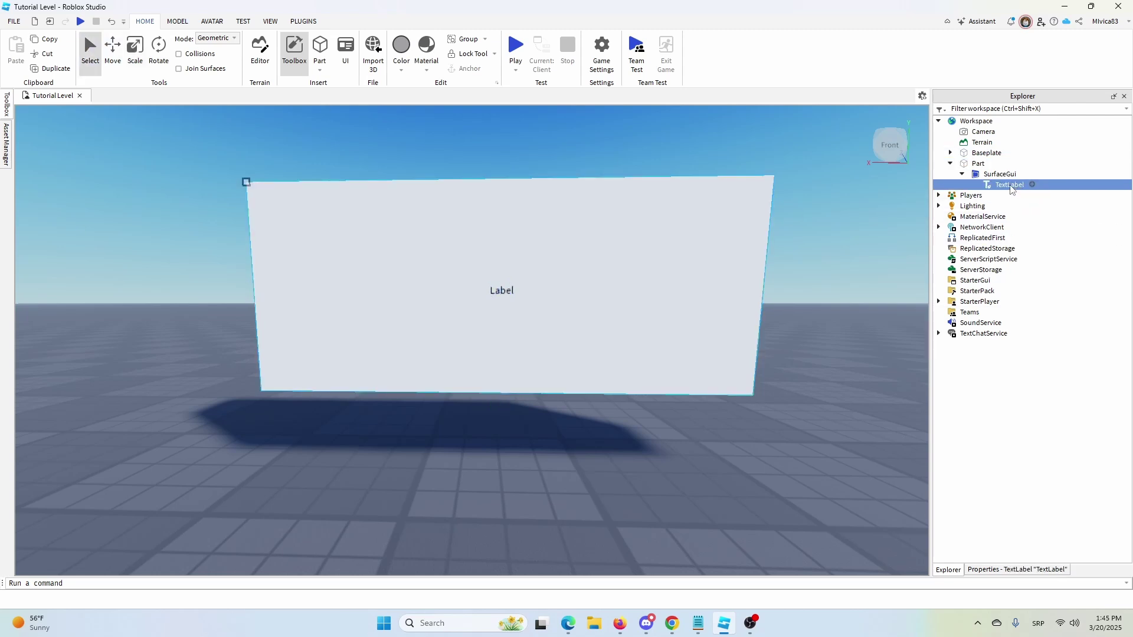
Change the TextLabel's Text property from 'Label' to 'Please like and sub!'.
click(1004, 570)
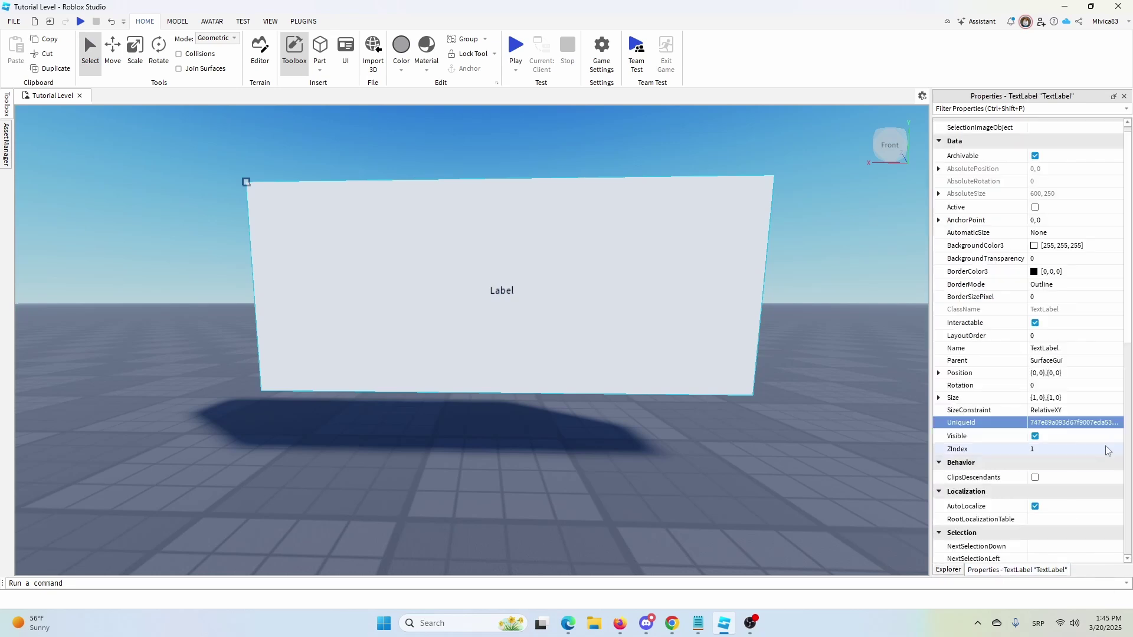
scroll(1106, 455, down, 3)
scroll(1105, 455, down, 8)
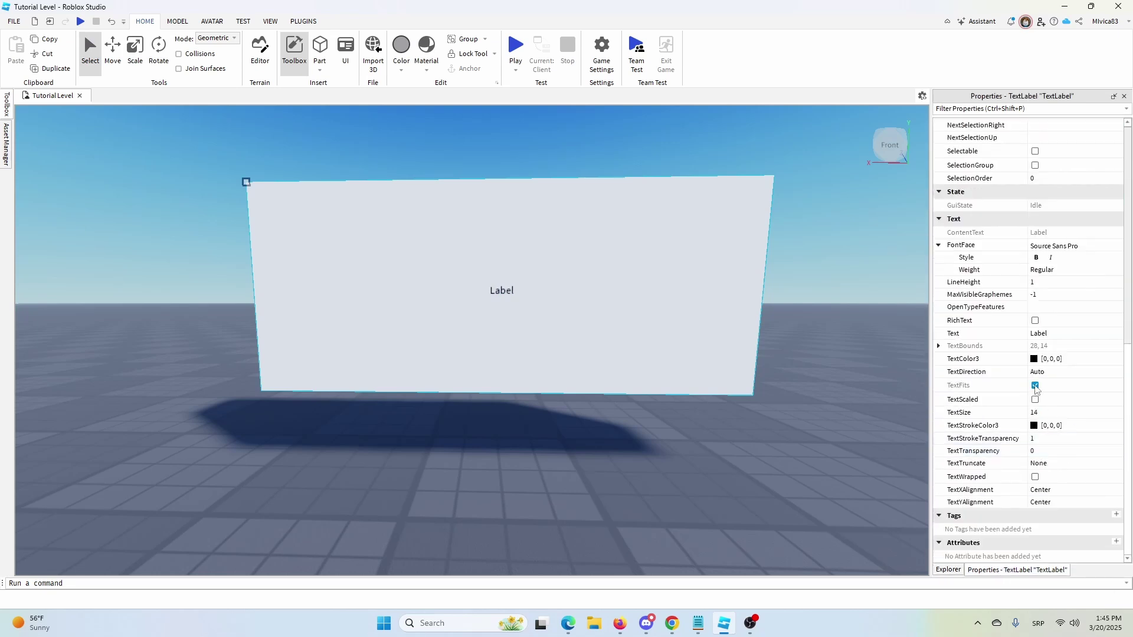
click(944, 219)
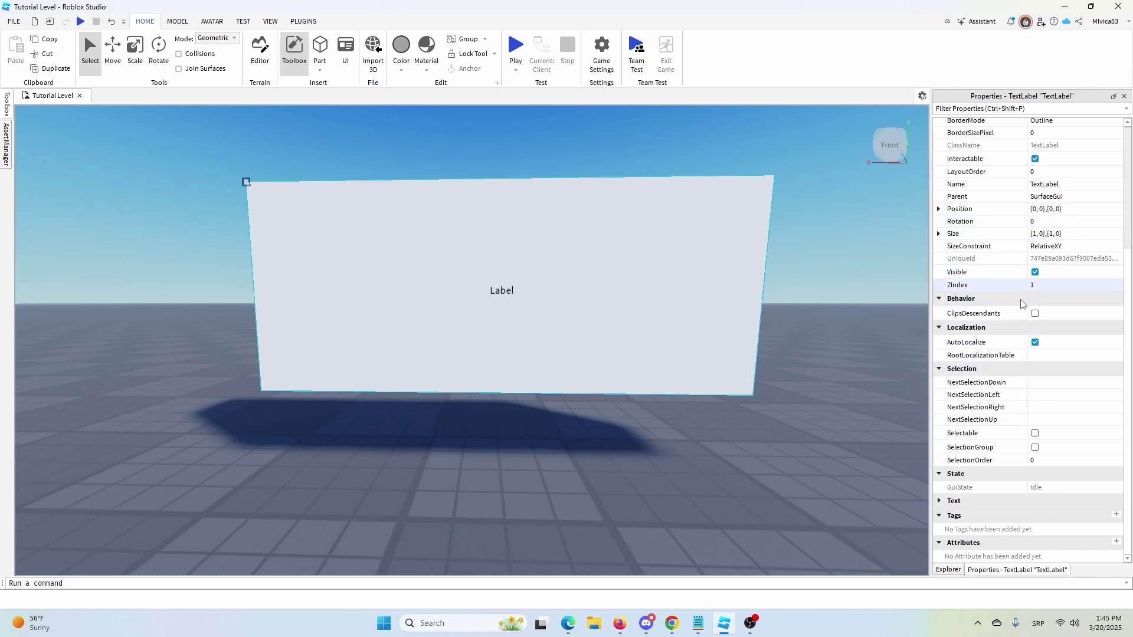
click(938, 501)
scroll(1101, 431, down, 3)
scroll(1099, 432, down, 4)
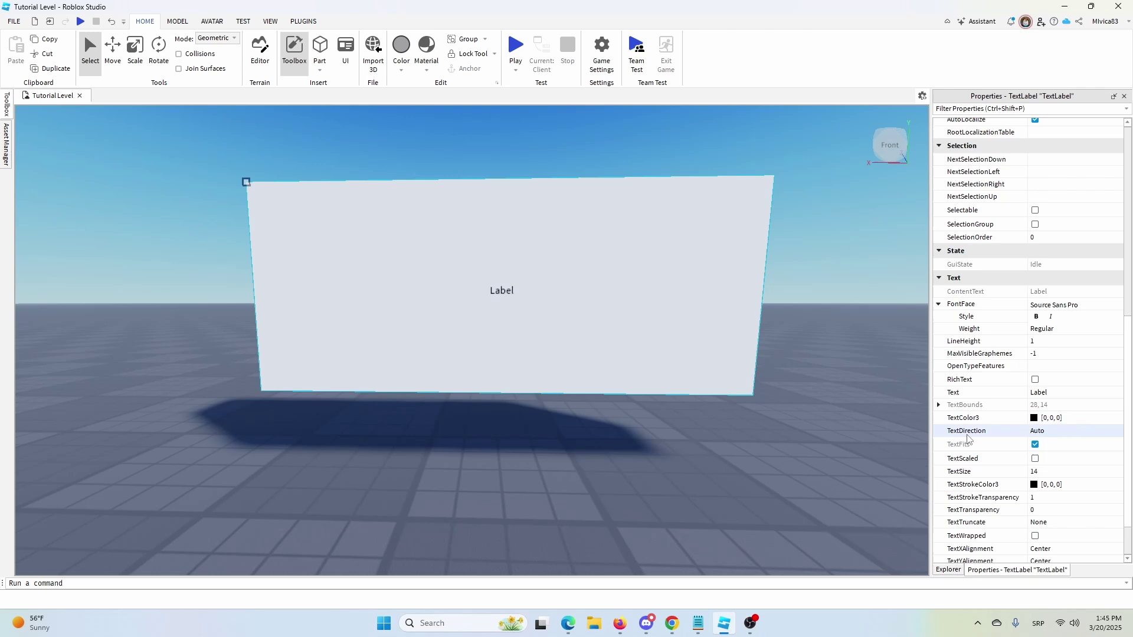
click(1043, 356)
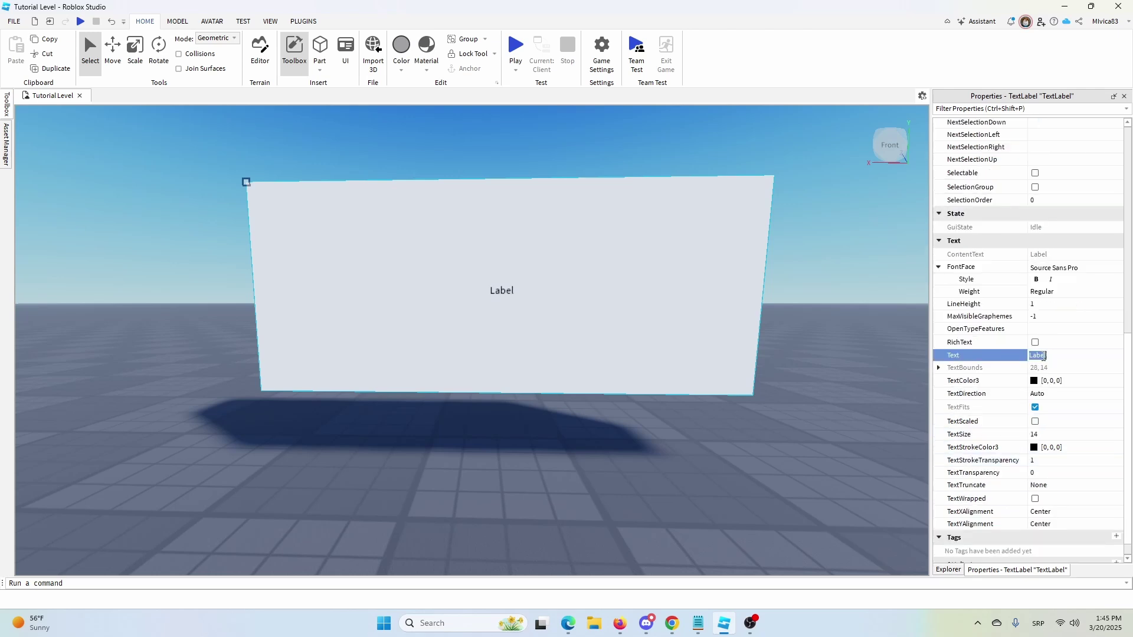
text(Please like and sub!)
key(Return)
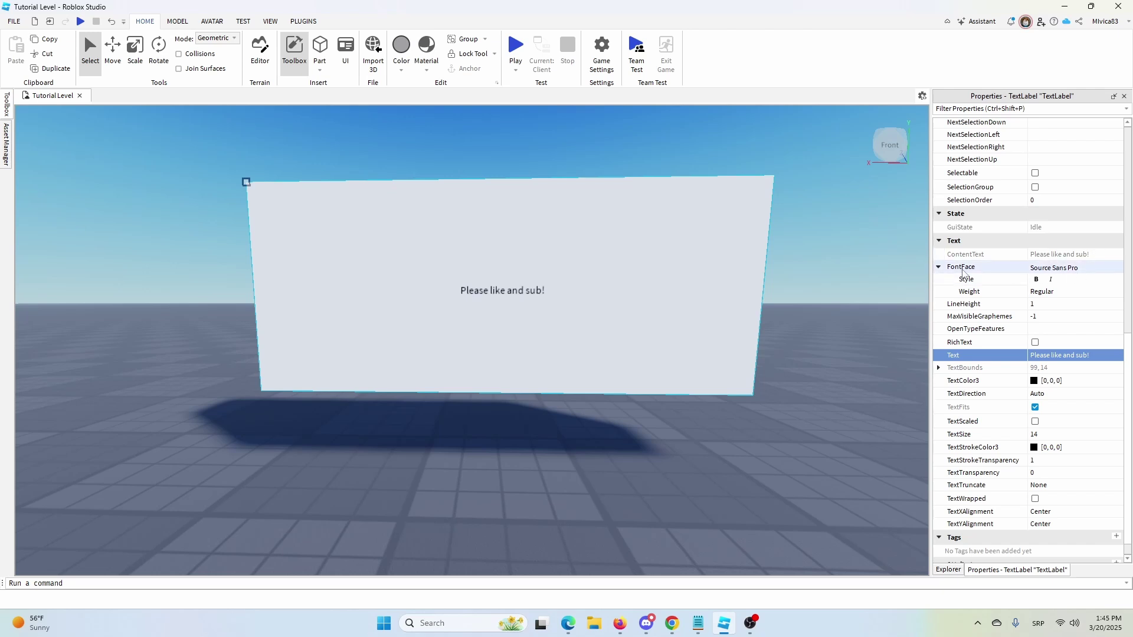
Set the TextLabel's FontFace to Bangers.
click(1091, 273)
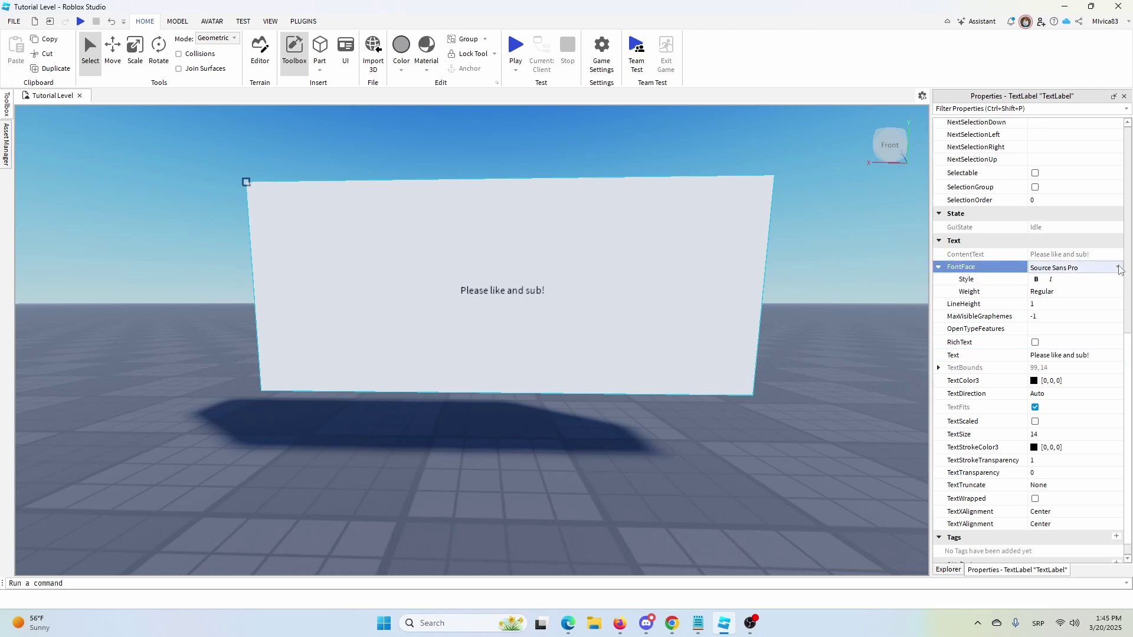
click(1092, 268)
click(1042, 316)
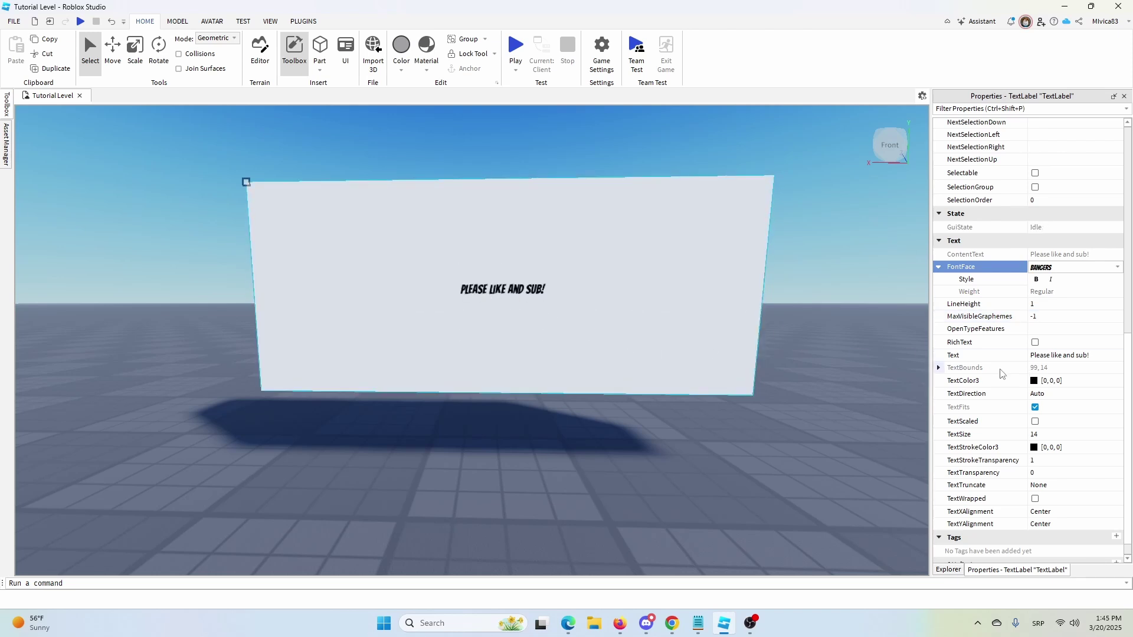
Raise the TextSize to 82 so the text spans the panel.
scroll(1092, 360, down, 1)
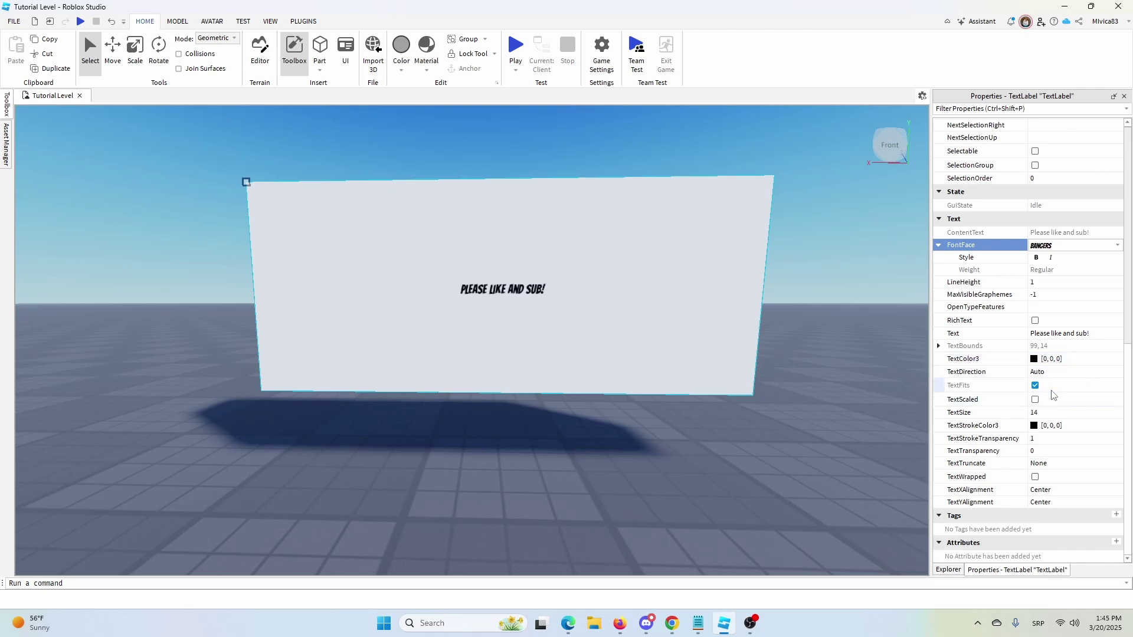
scroll(1039, 389, up, 2)
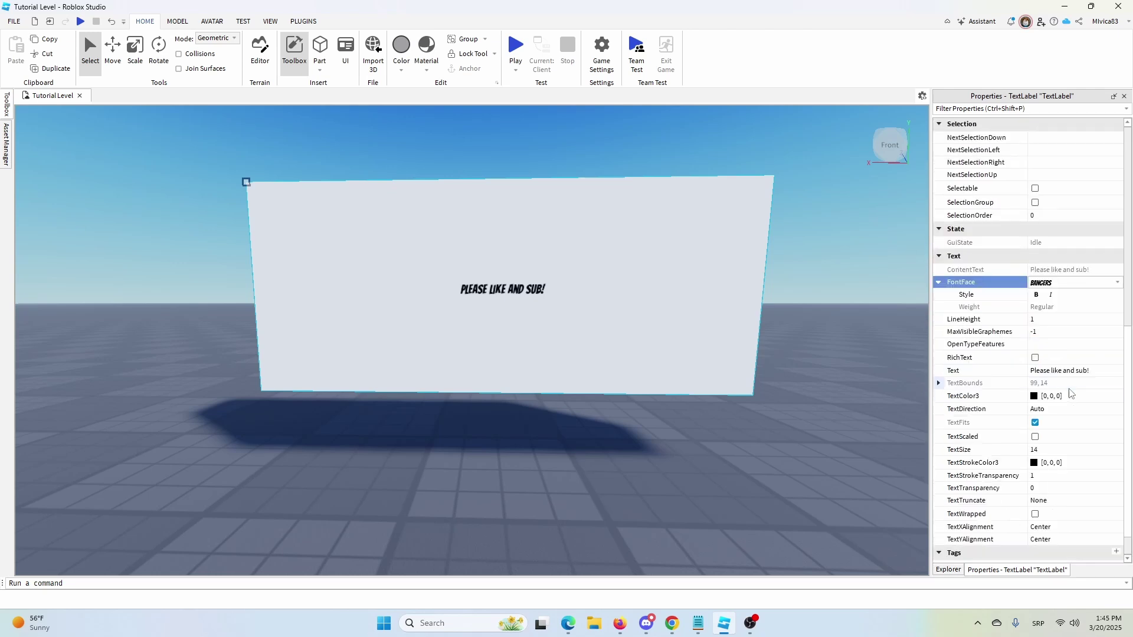
click(1036, 451)
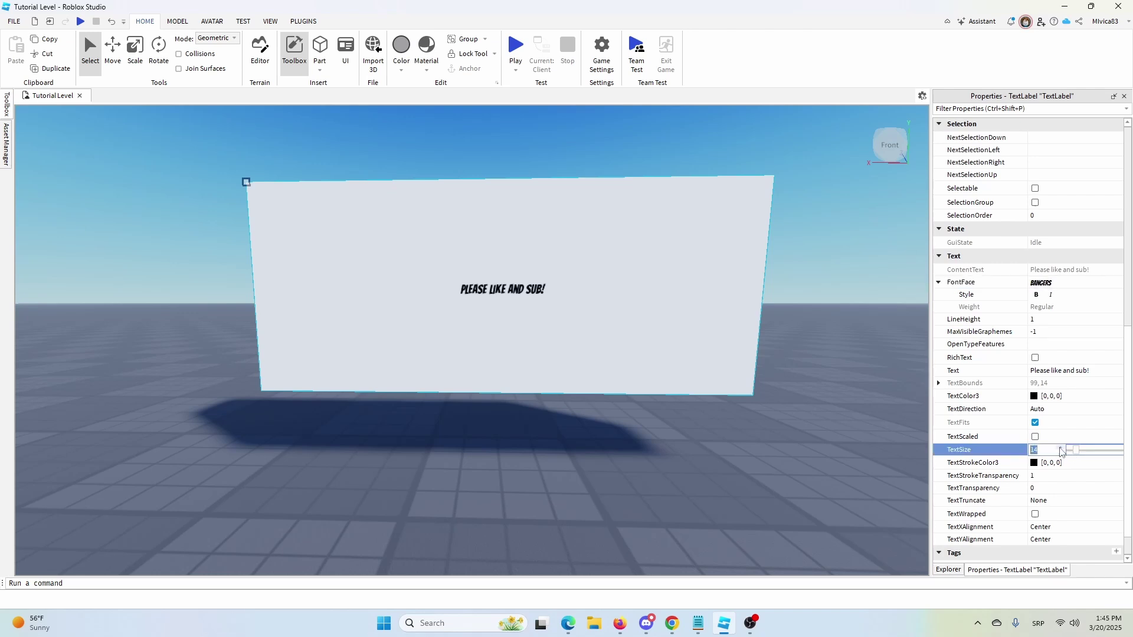
drag(1075, 451, 1111, 454)
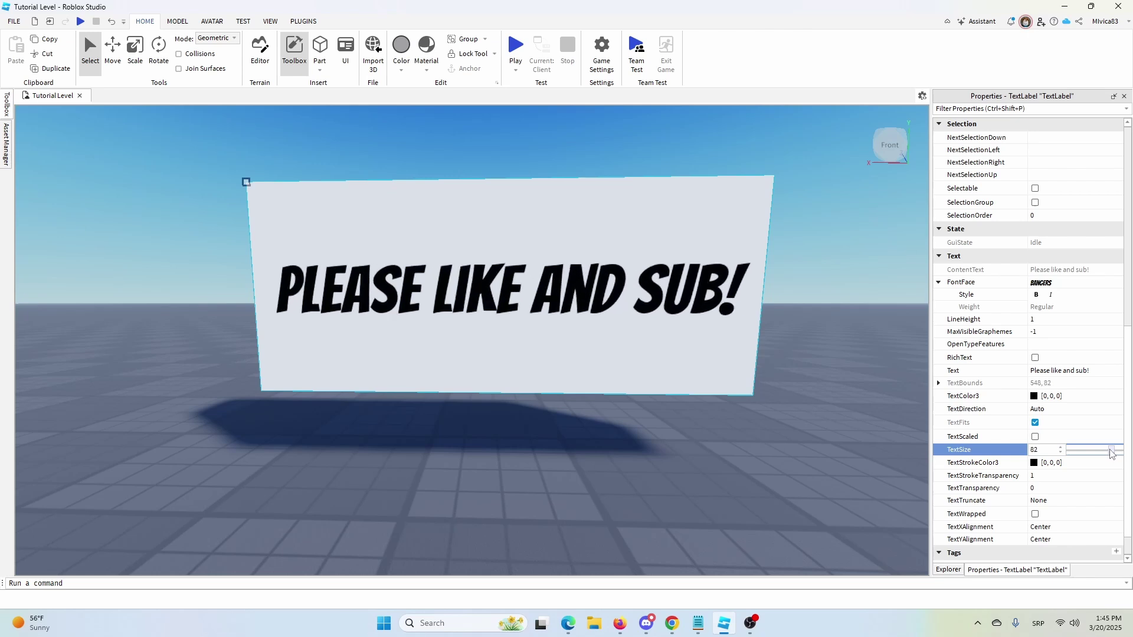
click(160, 249)
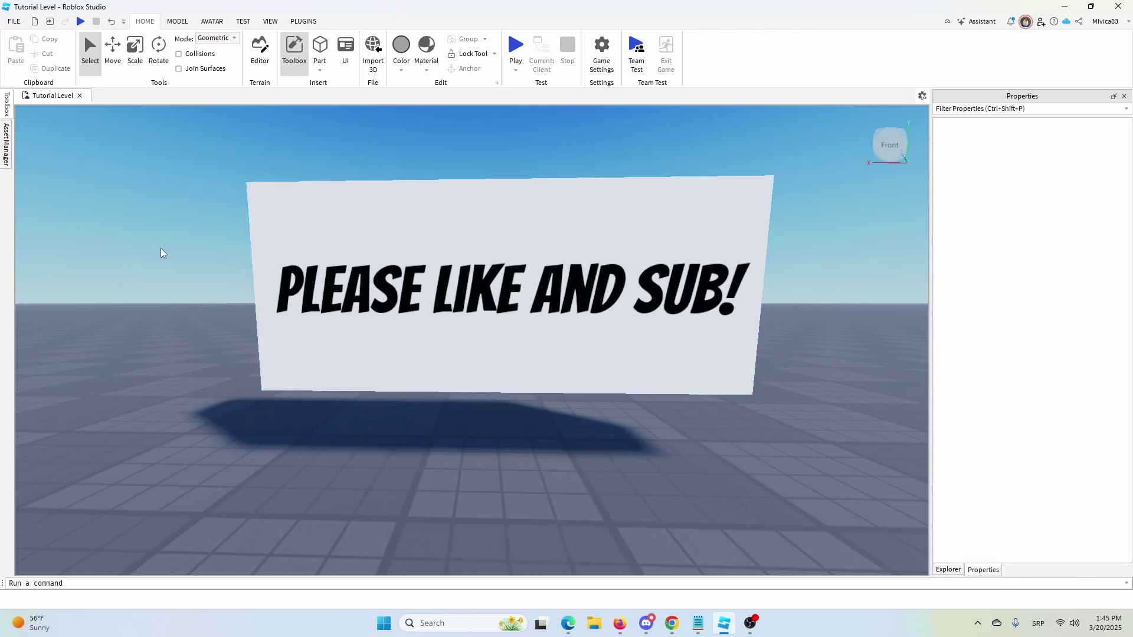
Slightly adjust the sign part's width with the Scale tool.
click(133, 58)
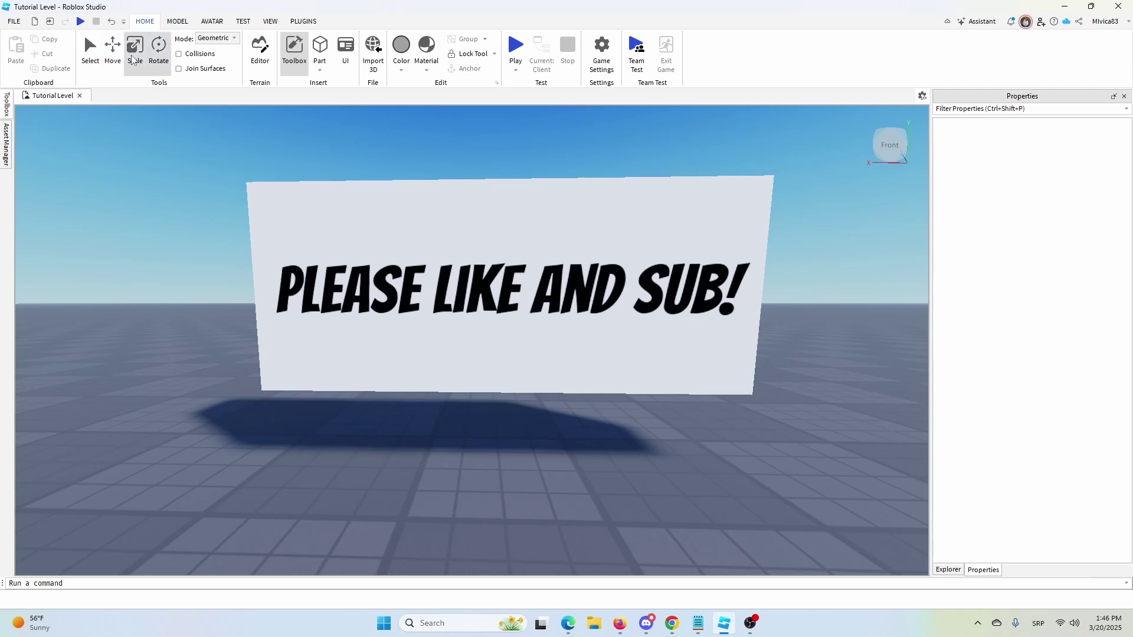
click(252, 251)
mouse_move(248, 291)
mouse_down()
mouse_move(327, 292)
mouse_move(220, 284)
mouse_move(236, 284)
mouse_up()
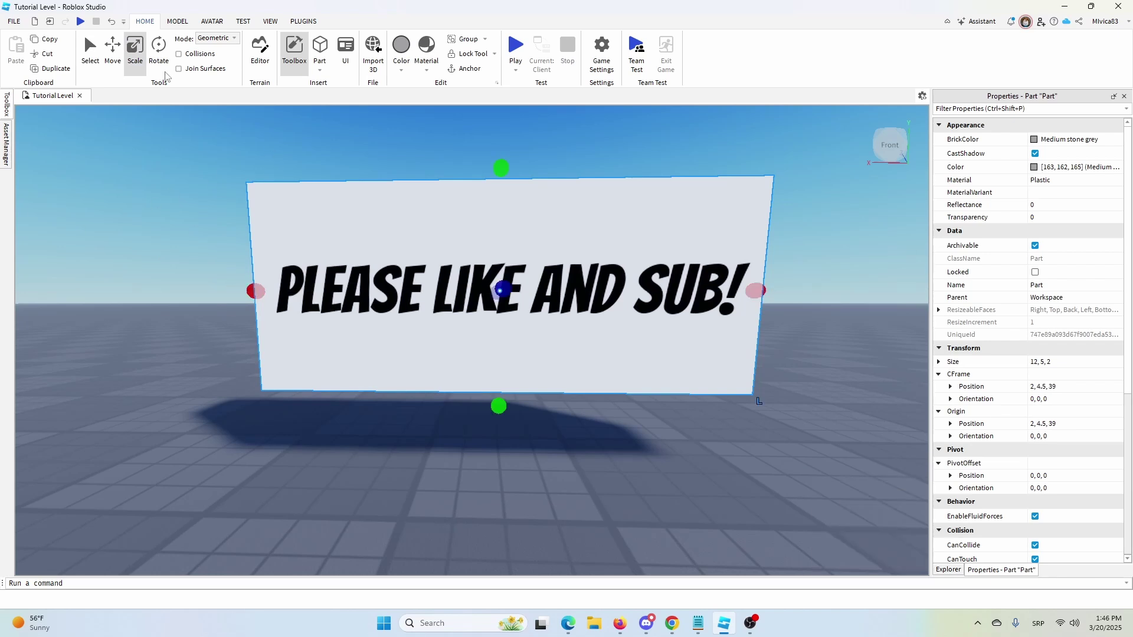
Rotate the sign a quarter turn about its vertical axis to orientation 0, -90, 0.
click(158, 52)
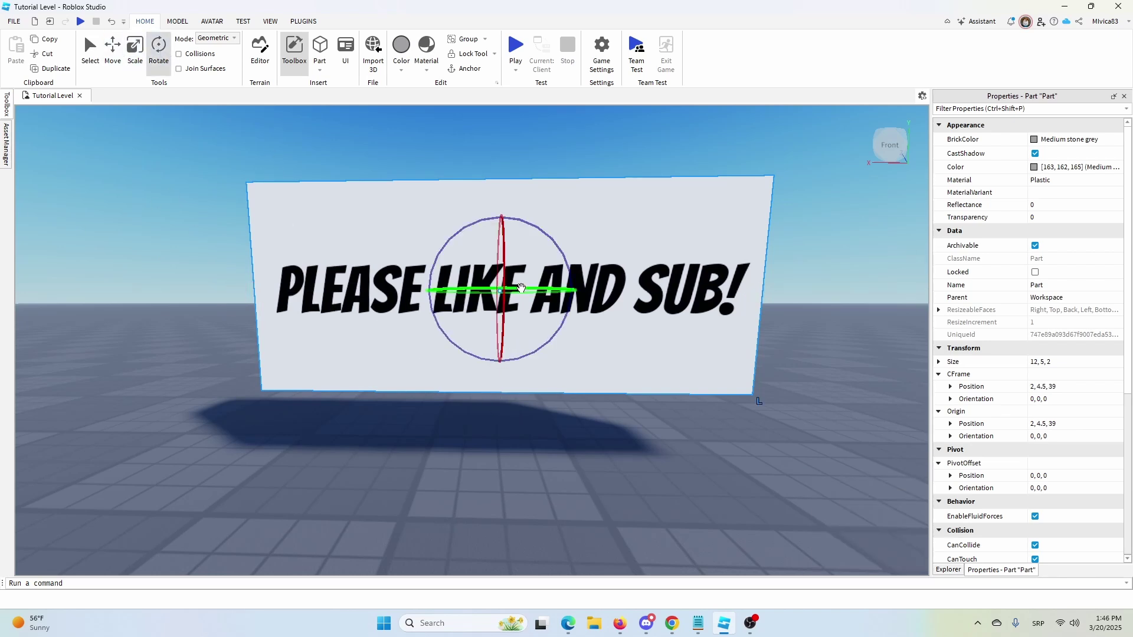
drag(520, 287, 406, 319)
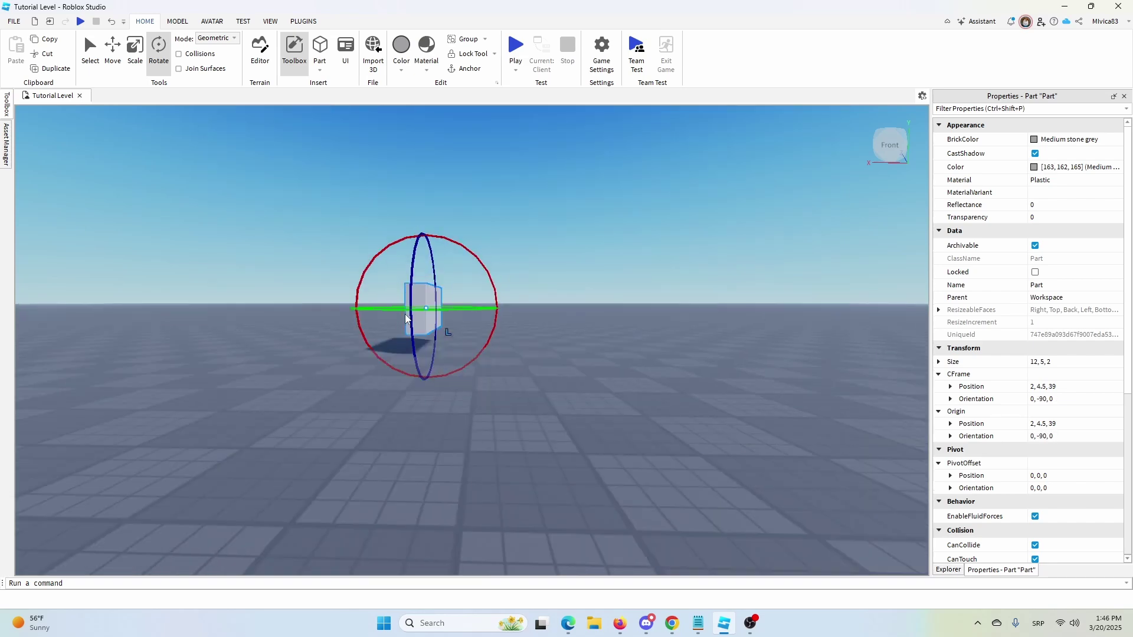
right_drag(406, 318, 285, 309)
click(296, 299)
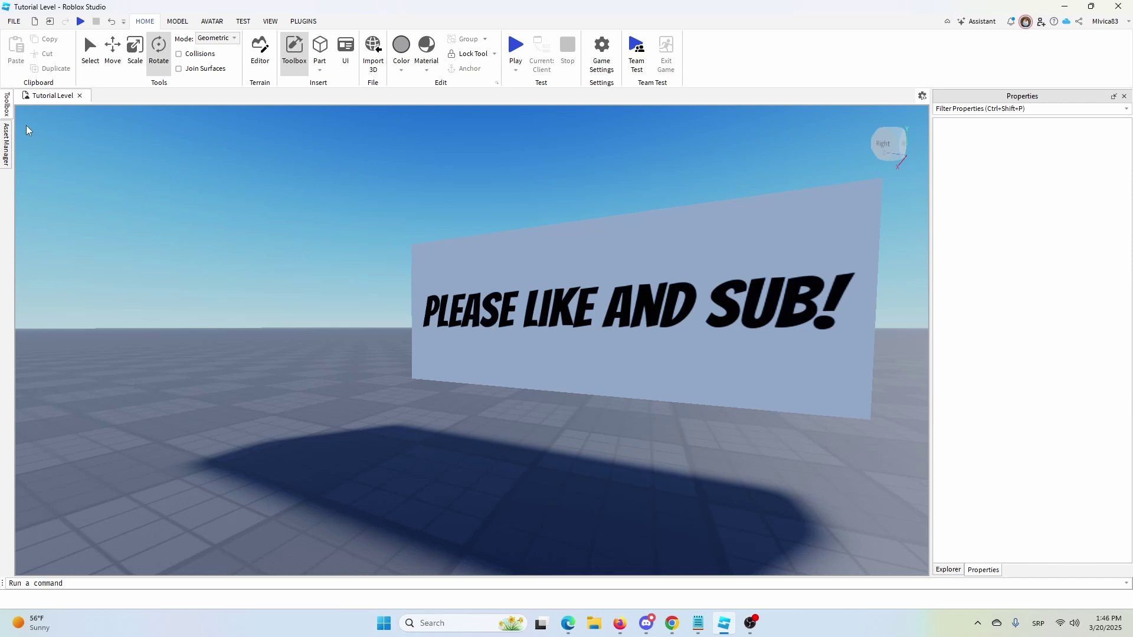
click(422, 317)
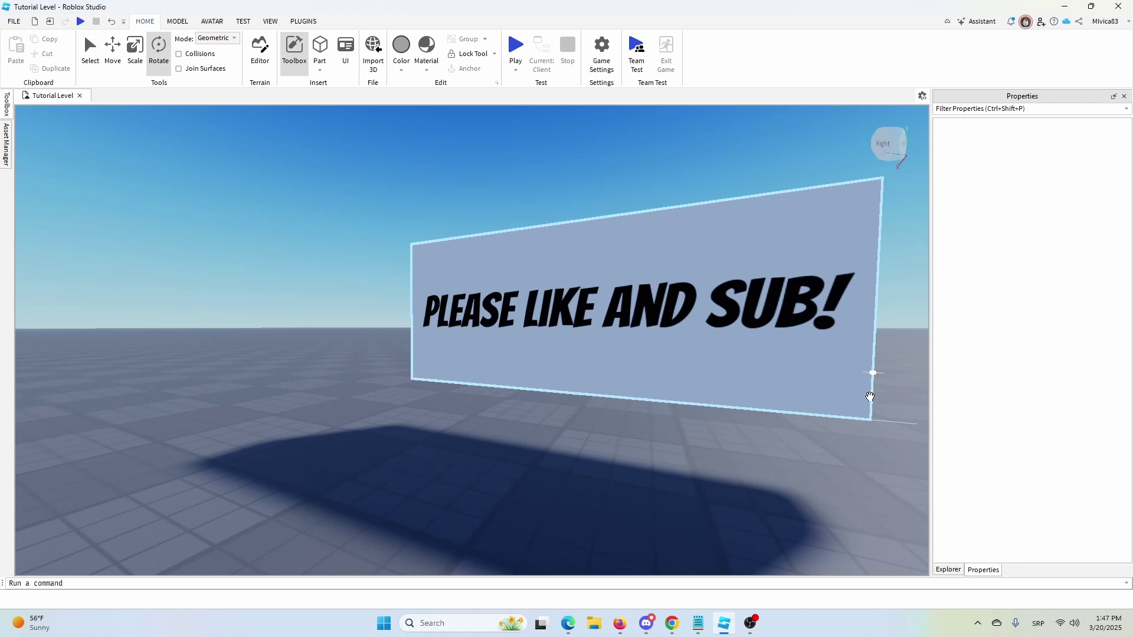
click(909, 402)
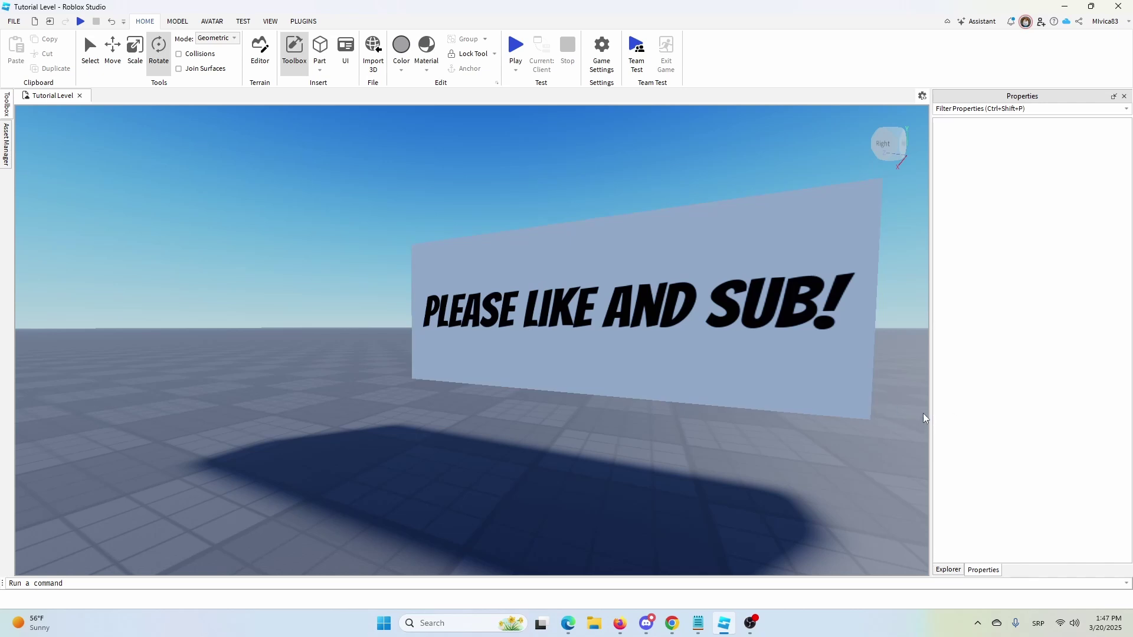